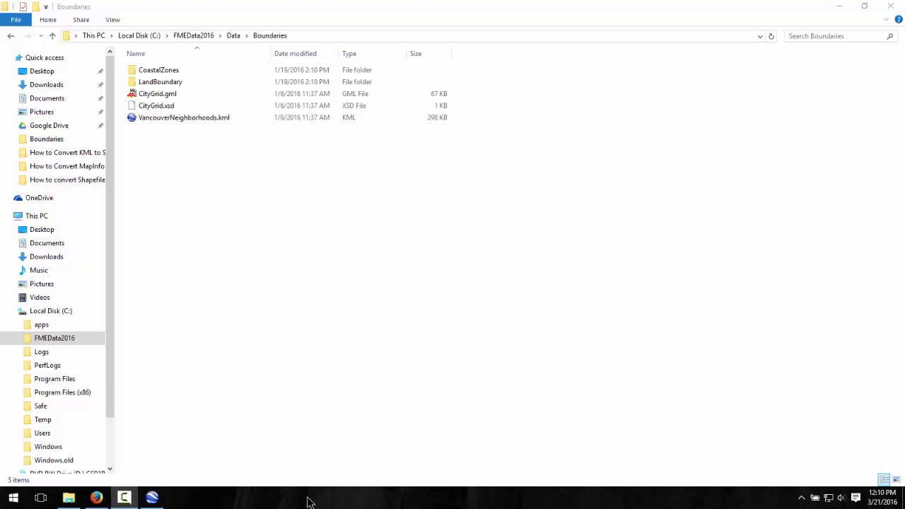
# - Open the neighbourhoods KML in Google Earth, view Kitsilano's 2001/2011 populations, and expand the Neighborhoods folder
pyautogui.doubleClick(136, 119)
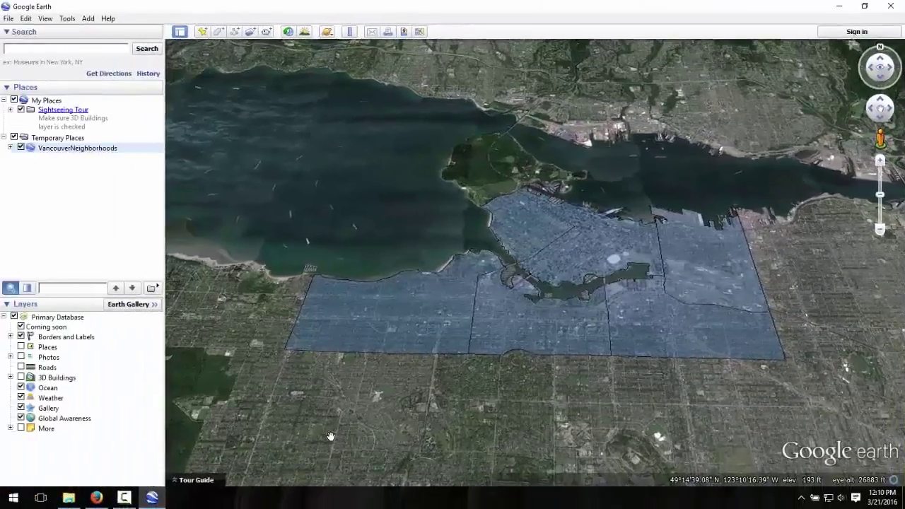
pyautogui.click(438, 314)
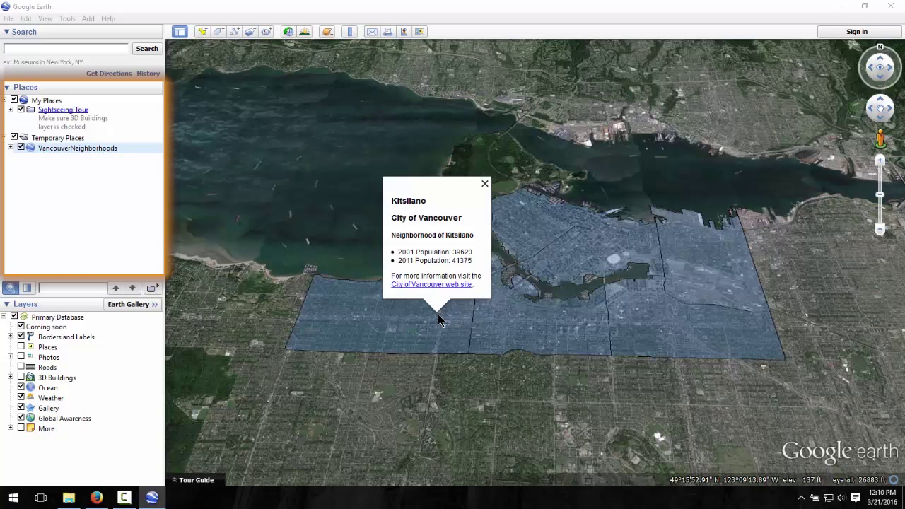
pyautogui.click(10, 148)
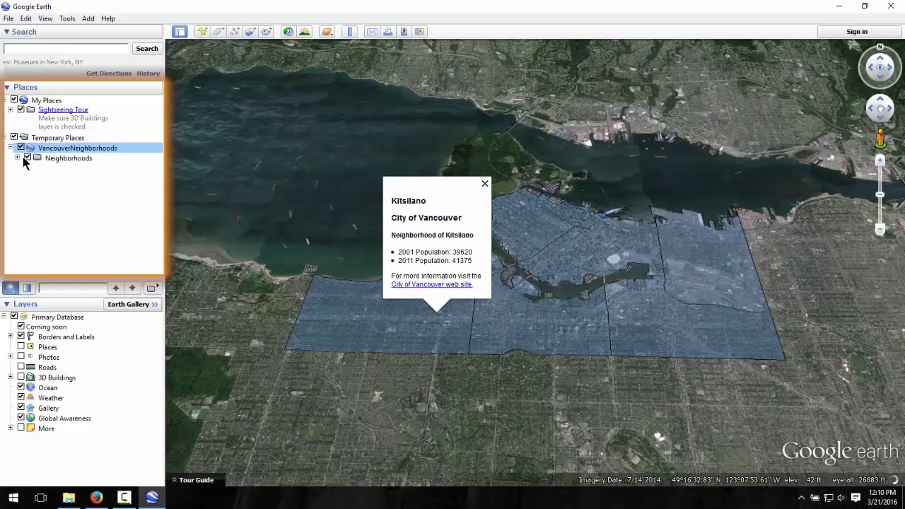
pyautogui.click(17, 158)
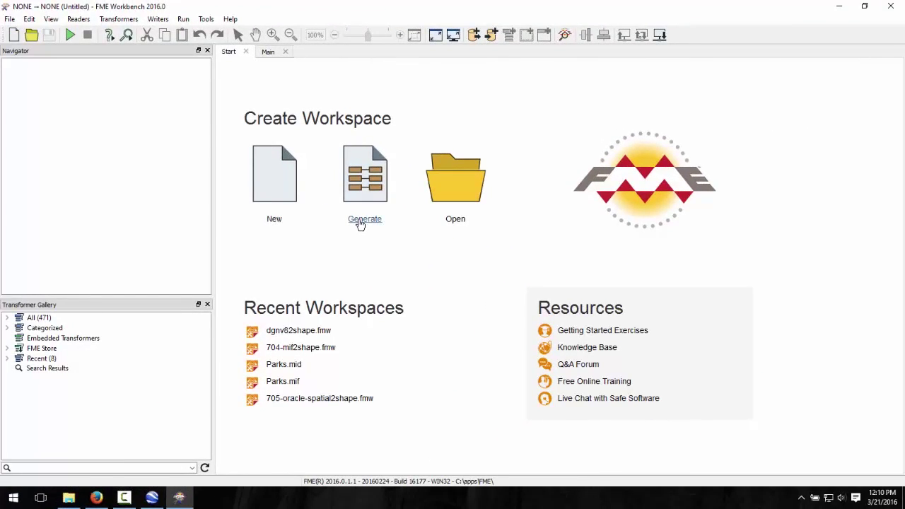
# - Set the reader to Google KML using Data\Boundaries\VancouverNeighborhoods.kml
pyautogui.click(361, 225)
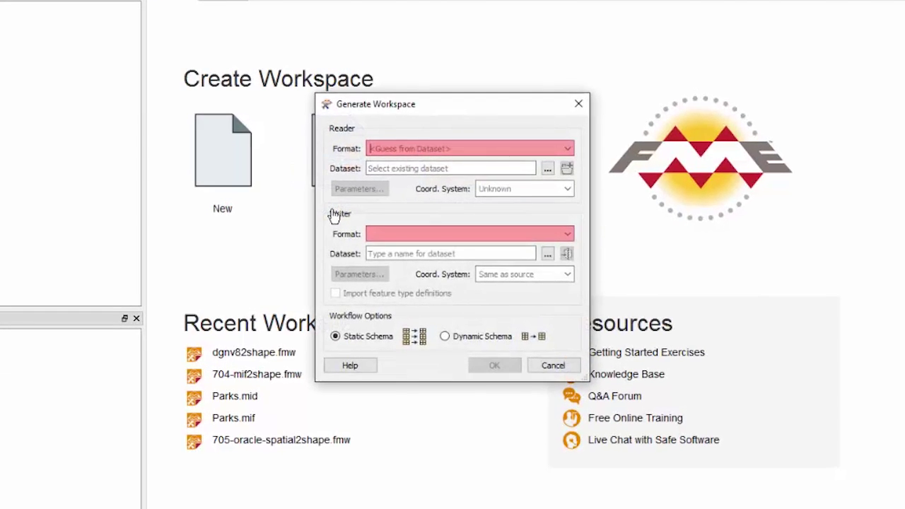
pyautogui.write('google kml')
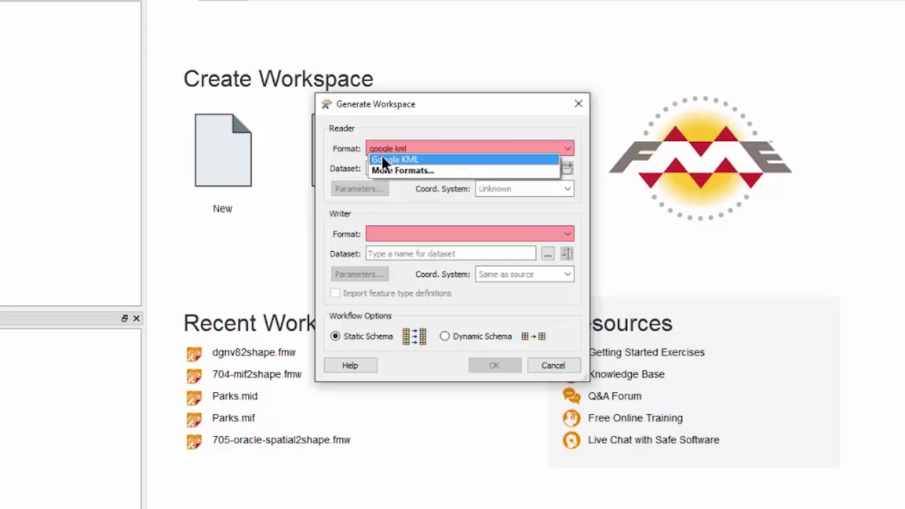
pyautogui.click(382, 159)
pyautogui.click(547, 169)
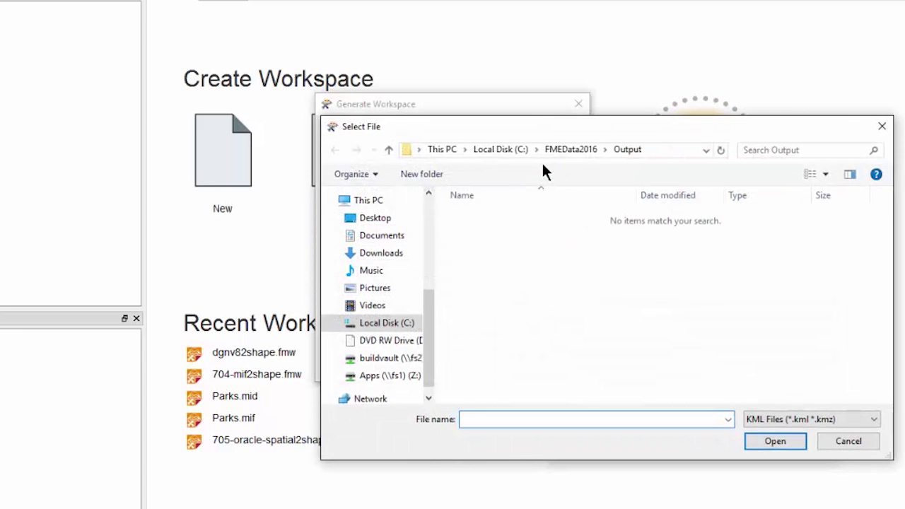
pyautogui.click(558, 147)
pyautogui.doubleClick(474, 218)
pyautogui.doubleClick(478, 231)
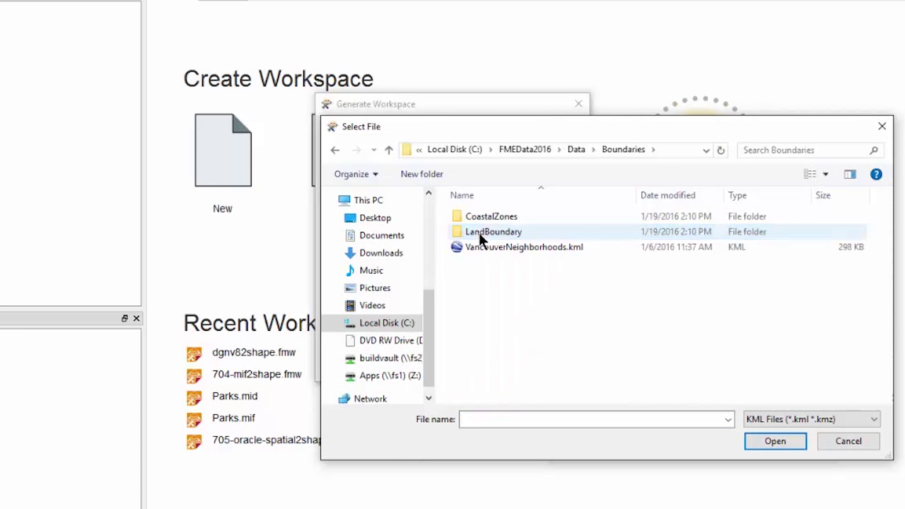
pyautogui.click(495, 247)
pyautogui.click(771, 443)
# - Set the writer to Esri Shapefile in C:\FMEData2016\Output and generate the workspace
pyautogui.click(435, 235)
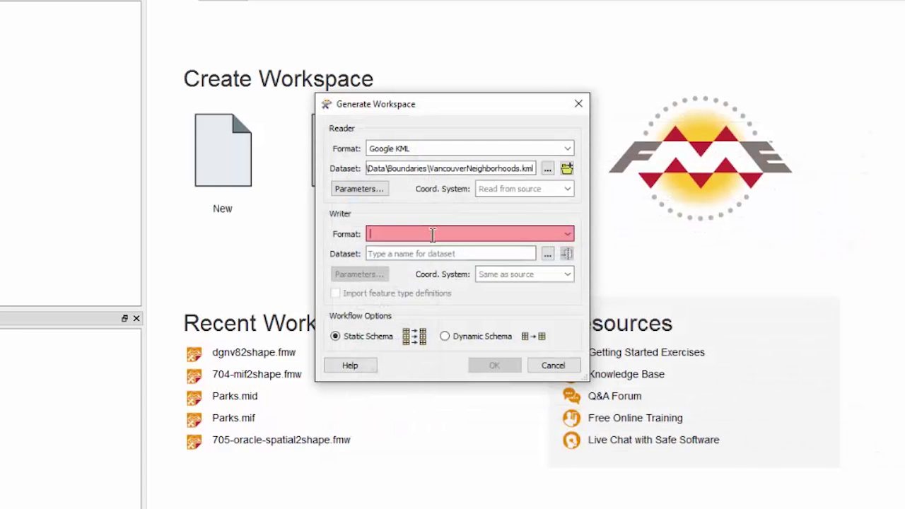
pyautogui.write('esri shape')
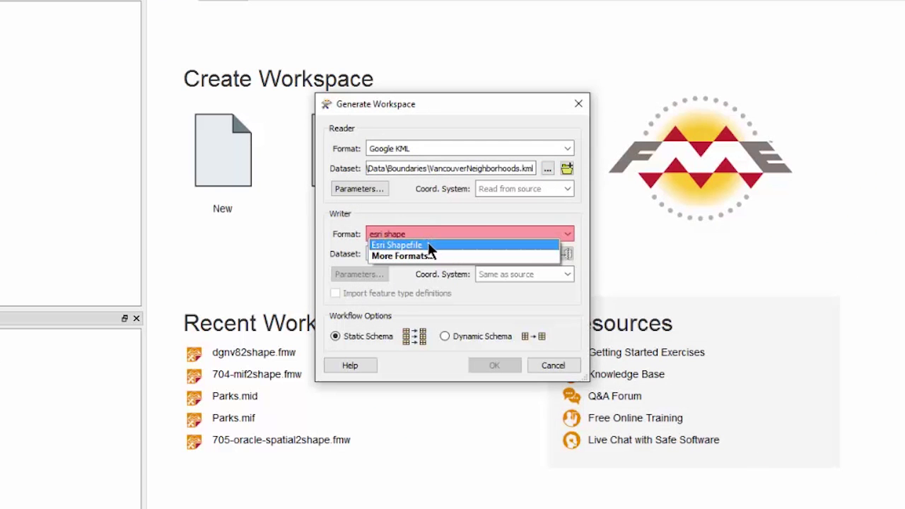
pyautogui.click(429, 244)
pyautogui.click(548, 254)
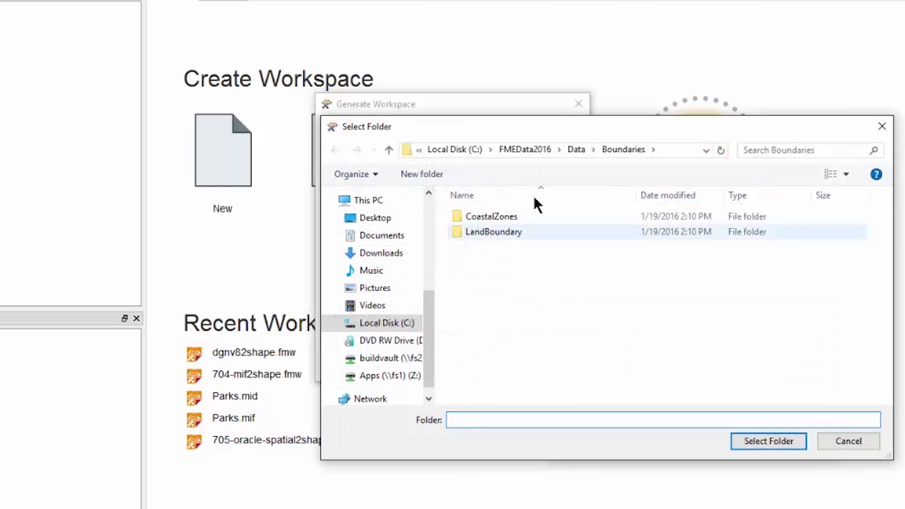
pyautogui.click(507, 148)
pyautogui.click(478, 235)
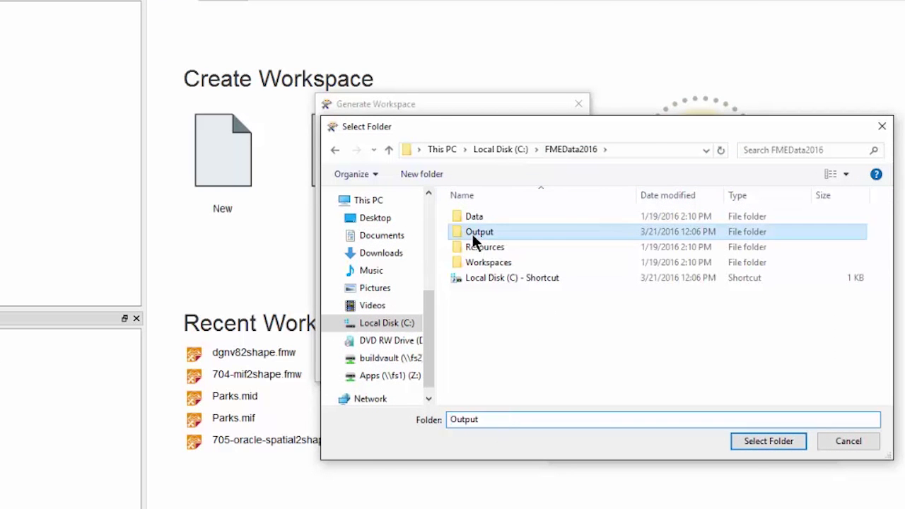
pyautogui.click(745, 440)
pyautogui.click(495, 366)
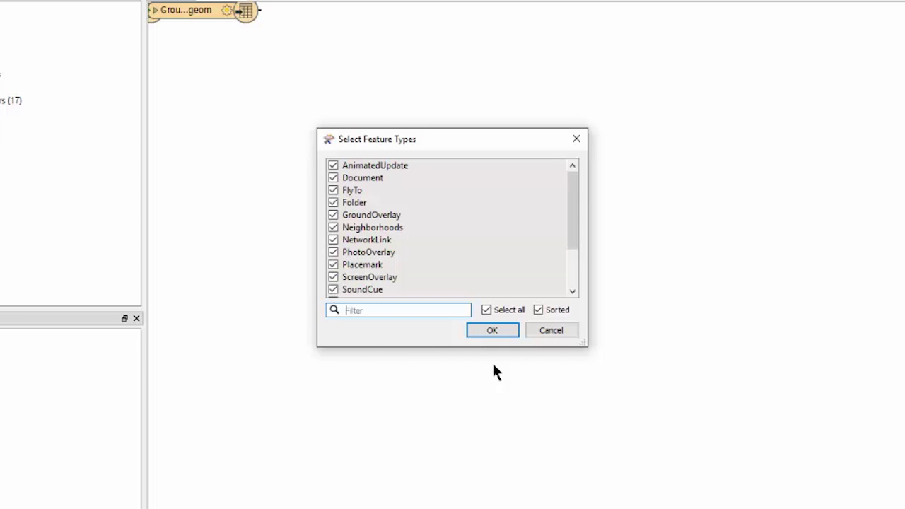
# - Keep only the Neighborhoods feature type in the workspace
pyautogui.click(485, 309)
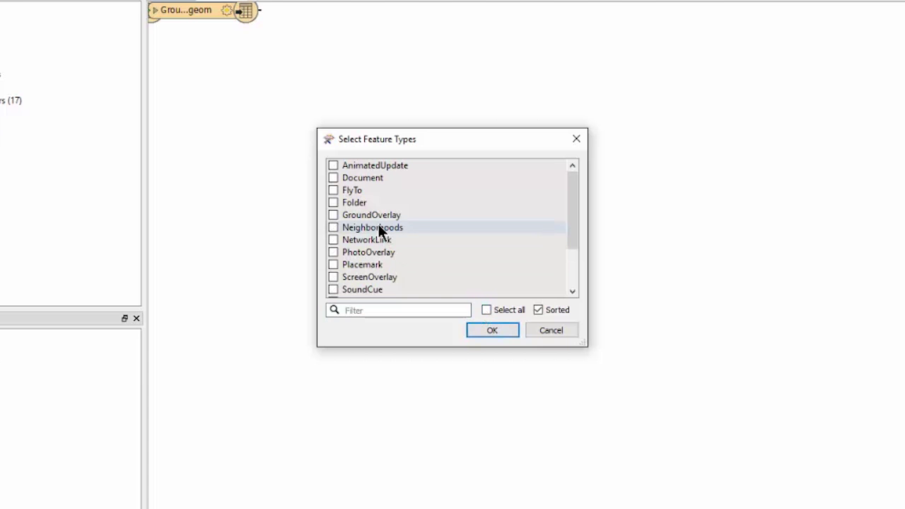
pyautogui.click(333, 227)
pyautogui.click(485, 331)
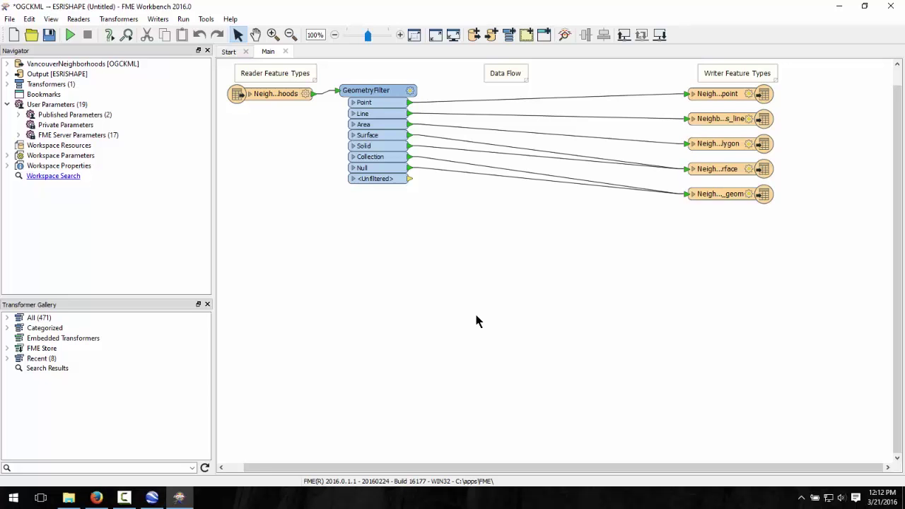
# - Inspect the point and line writer feature type properties
pyautogui.click(750, 93)
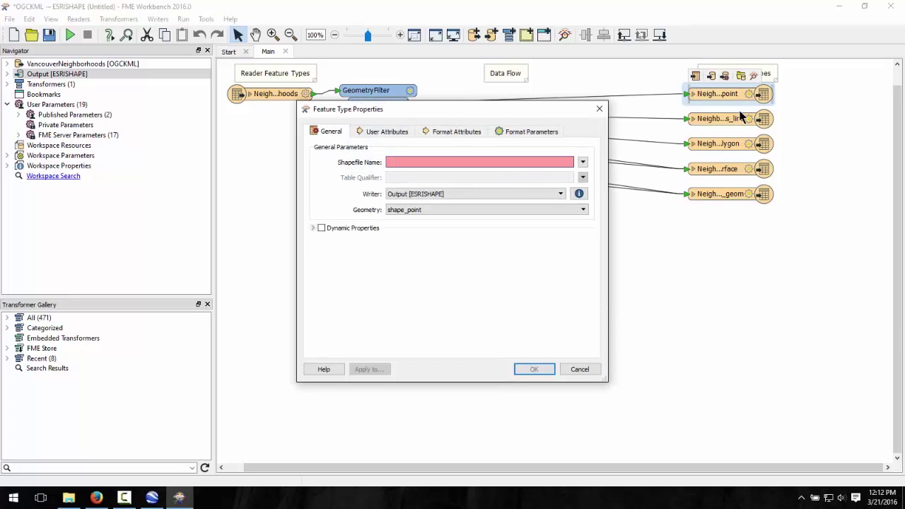
pyautogui.click(579, 369)
pyautogui.click(750, 119)
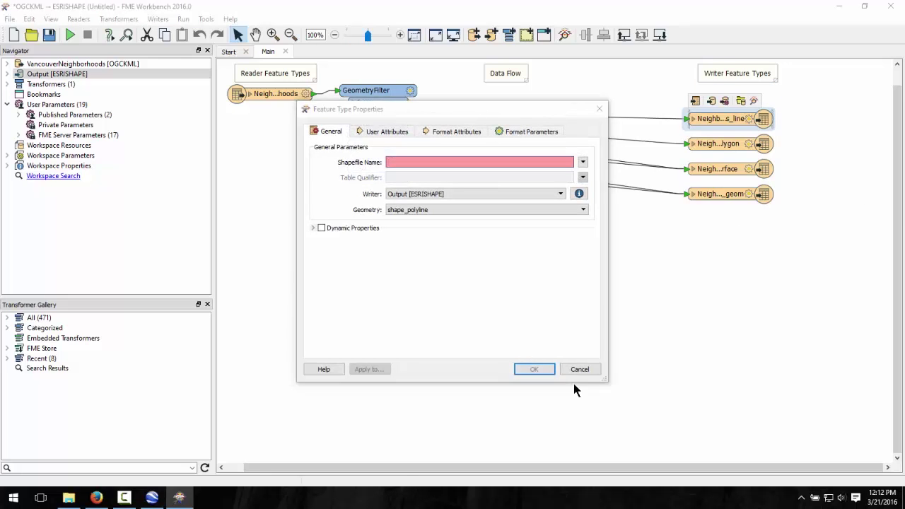
pyautogui.click(579, 369)
# - Delete the surface and geom writers, then open the Neighborhoods reader properties
pyautogui.click(716, 170)
pyautogui.press('Delete')
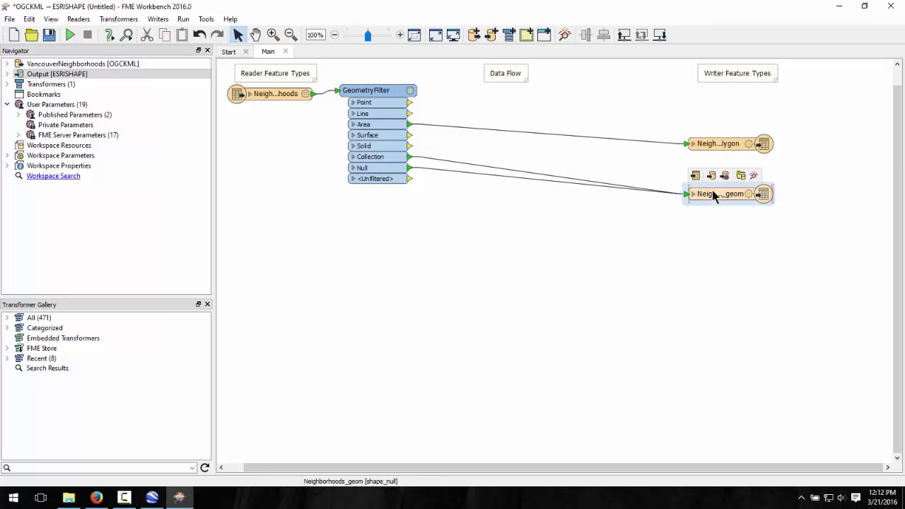
pyautogui.click(712, 194)
pyautogui.press('Delete')
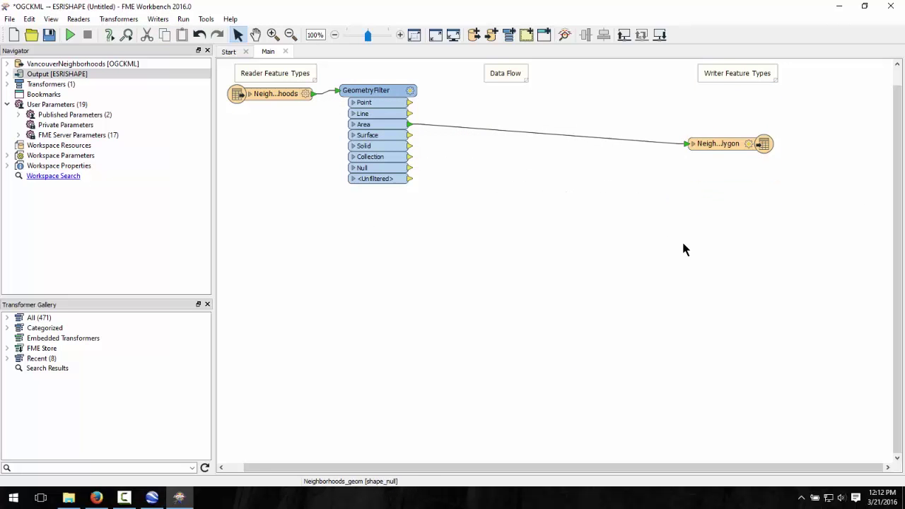
pyautogui.doubleClick(281, 94)
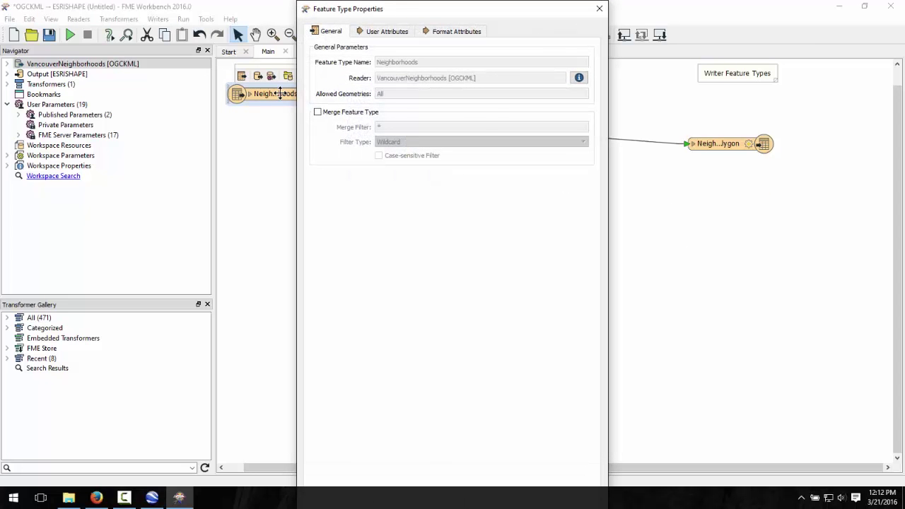
# - Review the reader's attributes, then rename the writer's first three to NeighID, NeighName, NeighURL
pyautogui.click(388, 32)
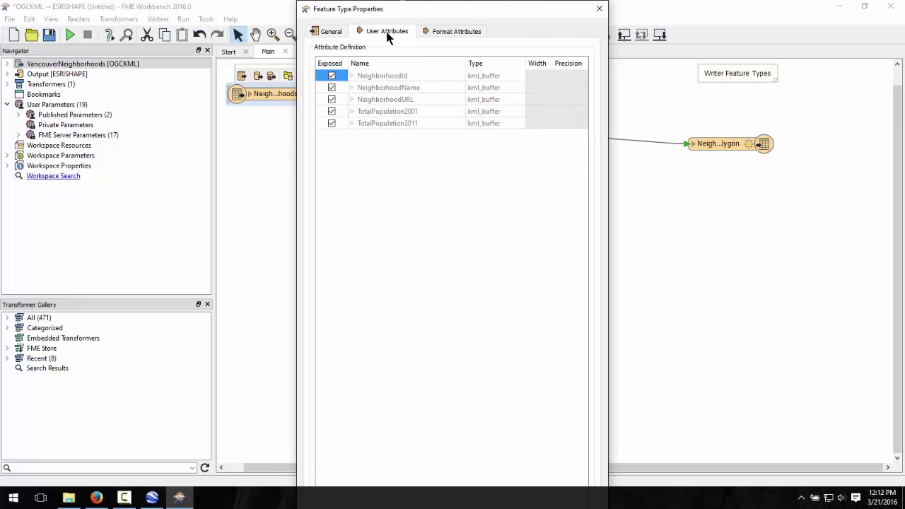
pyautogui.press('Escape')
pyautogui.doubleClick(717, 144)
pyautogui.click(386, 131)
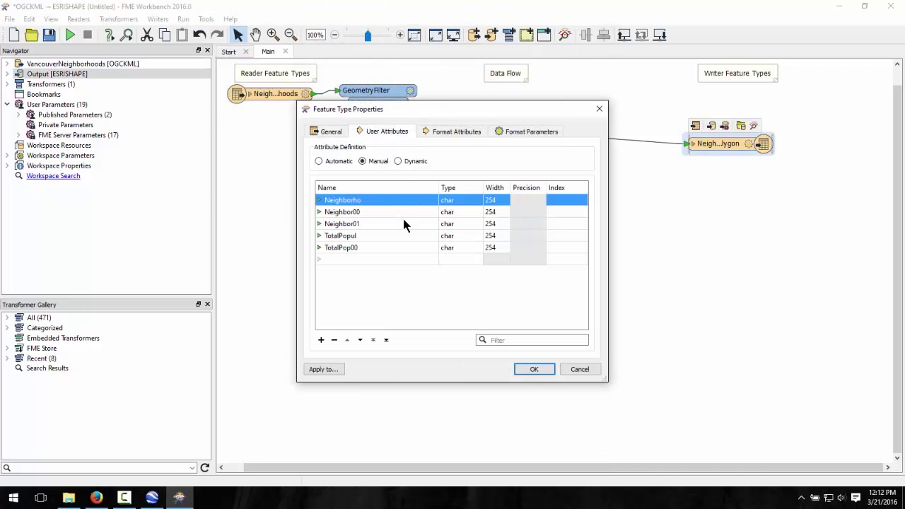
pyautogui.write('NeighID')
pyautogui.click(371, 211)
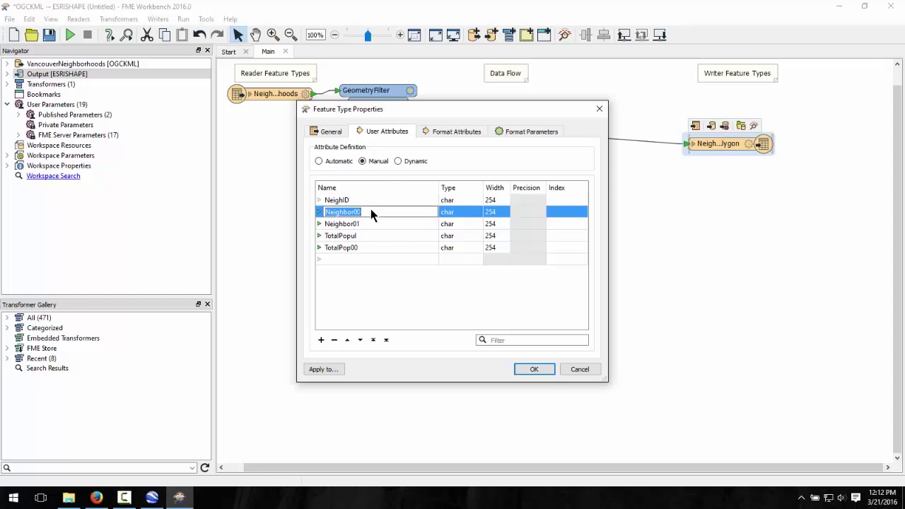
pyautogui.write('NeighName')
pyautogui.click(357, 223)
pyautogui.write('NeighURL')
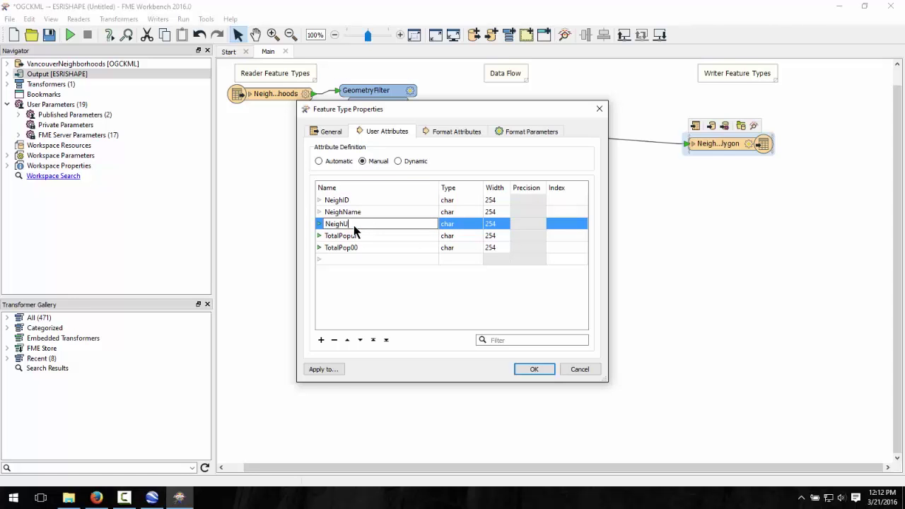
# - Rename the remaining writer attributes to Pop2001 and Pop2011 and apply
pyautogui.click(361, 236)
pyautogui.write('Pop2001')
pyautogui.click(363, 247)
pyautogui.write('Pop2011')
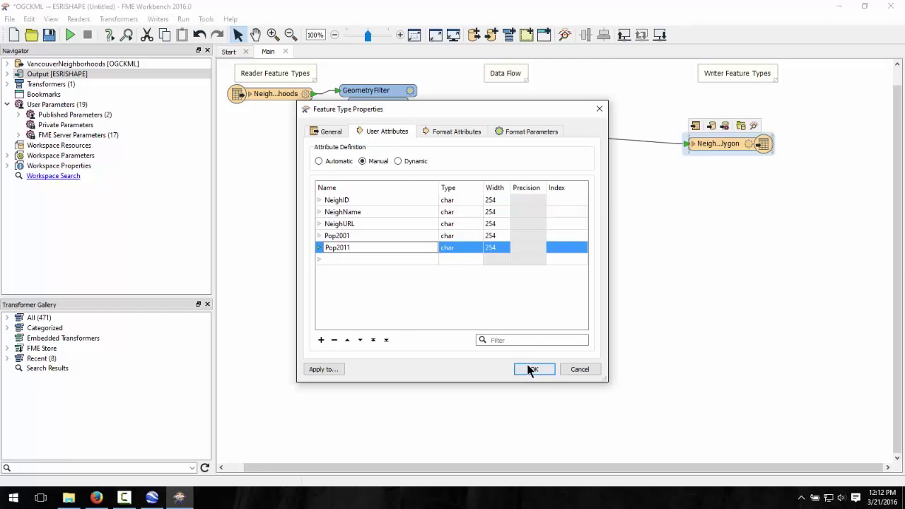
pyautogui.click(529, 369)
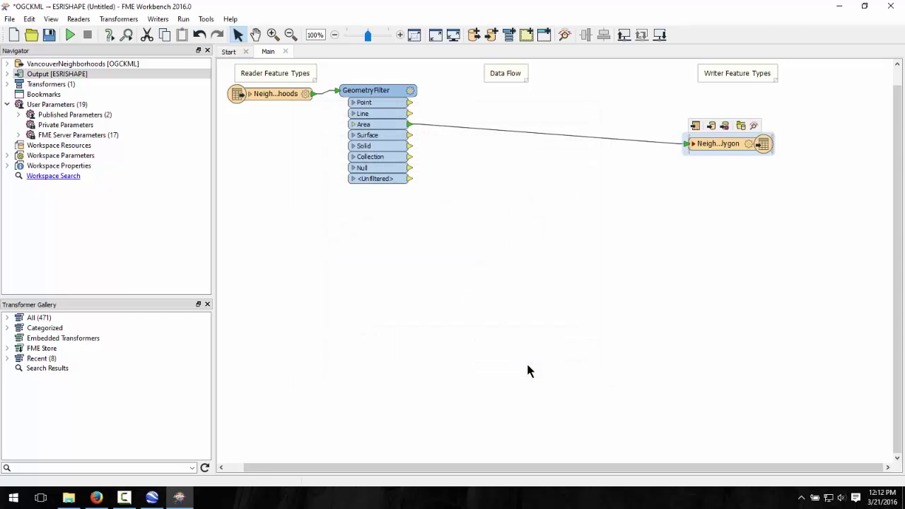
# - Connect NeighborhoodId, name, URL and 2001/2011 populations to NeighID, NeighName, NeighURL, Pop2001, Pop2011
pyautogui.click(353, 125)
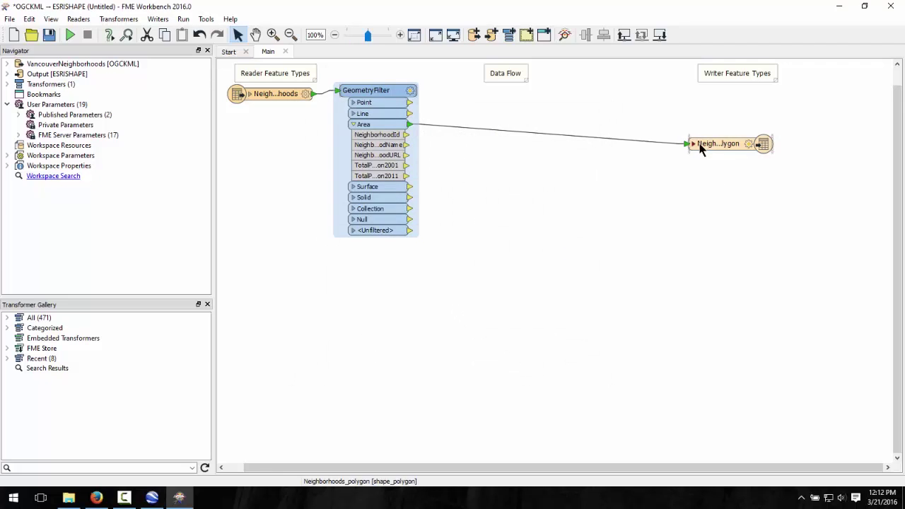
pyautogui.click(695, 144)
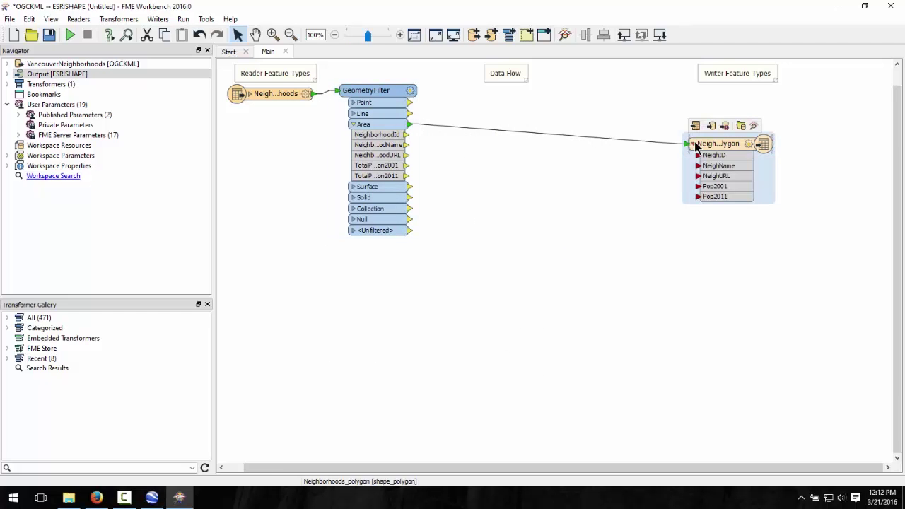
pyautogui.click(408, 135)
pyautogui.click(407, 145)
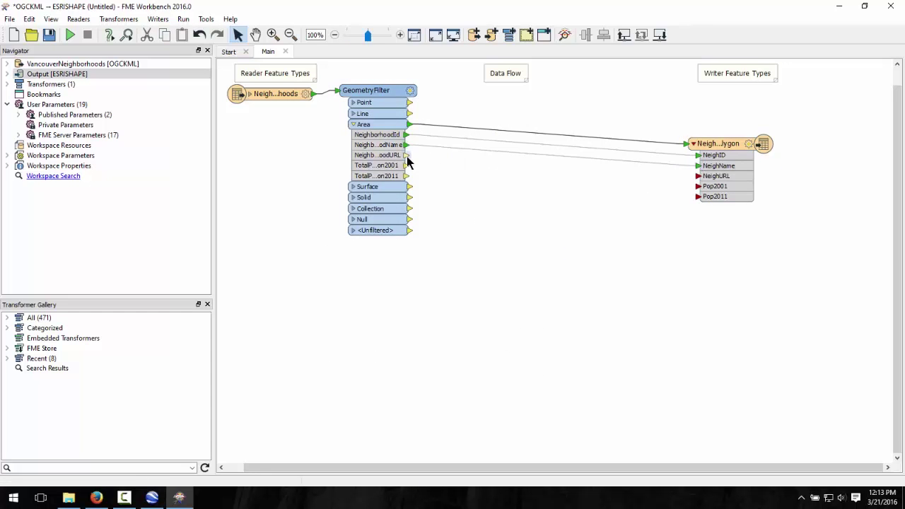
pyautogui.click(407, 155)
pyautogui.click(698, 175)
pyautogui.click(698, 186)
pyautogui.click(698, 197)
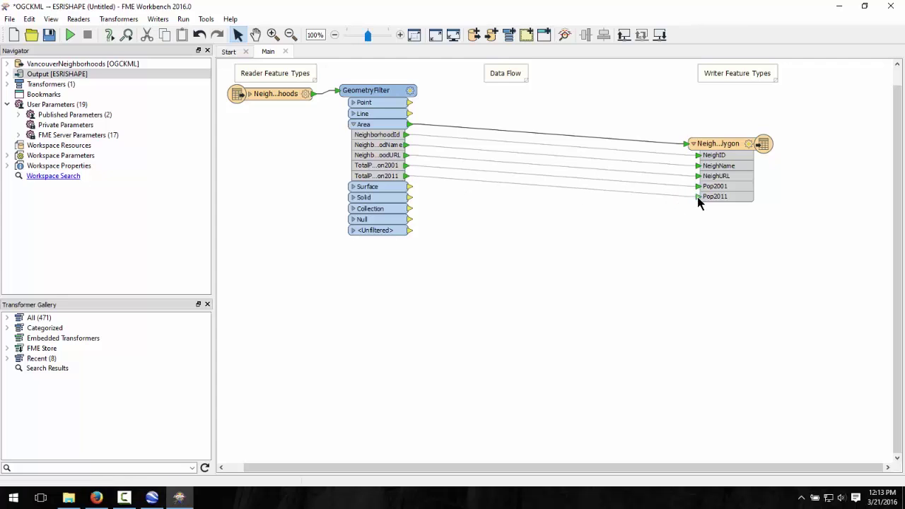
pyautogui.click(547, 135)
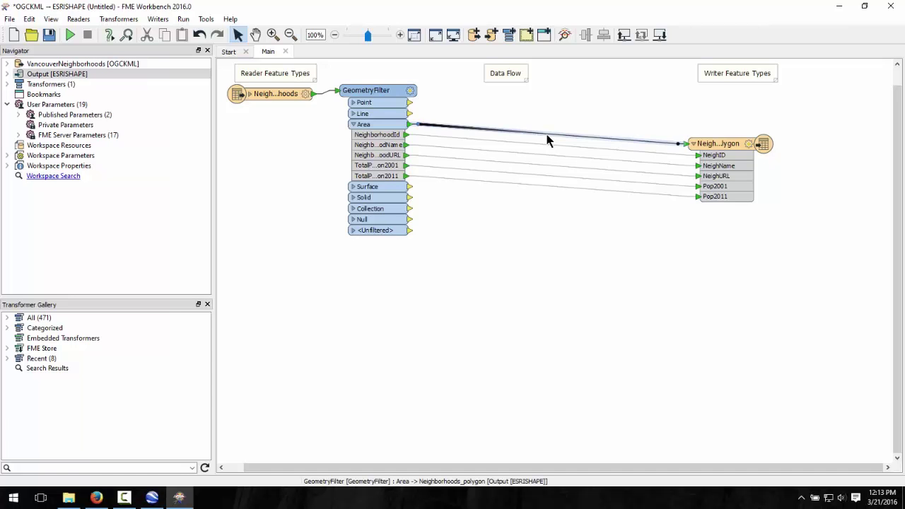
# - Replace the Area-to-writer link with an AttributeManager and shift it toward the GeometryFilter
pyautogui.rightClick(547, 132)
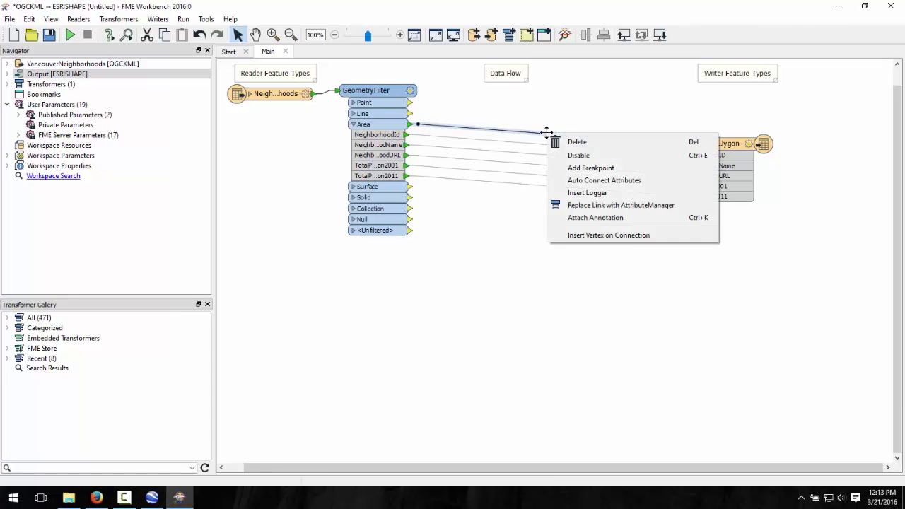
pyautogui.click(587, 206)
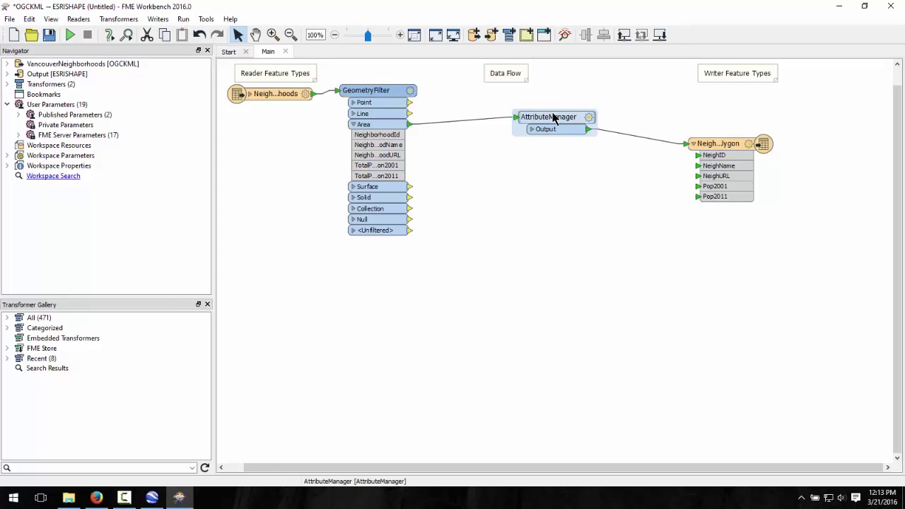
pyautogui.moveTo(544, 115); pyautogui.dragTo(497, 119)
pyautogui.click(527, 219)
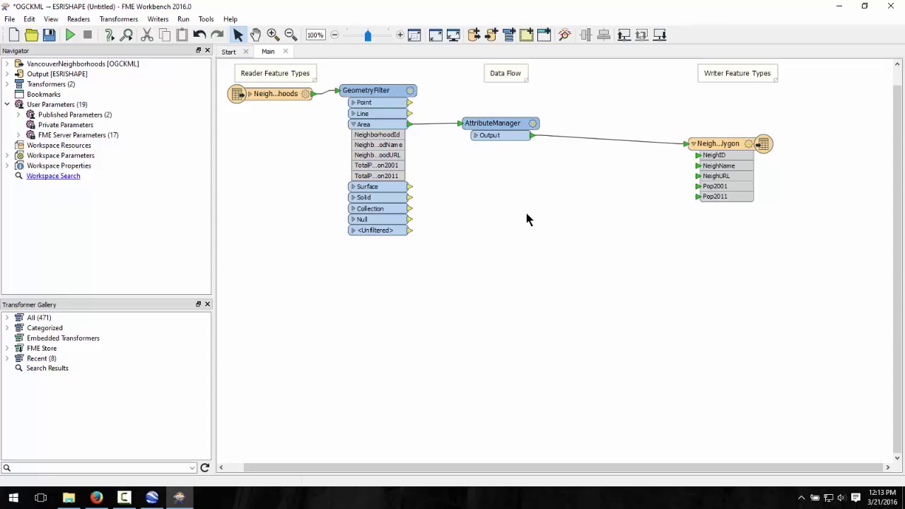
pyautogui.click(602, 137)
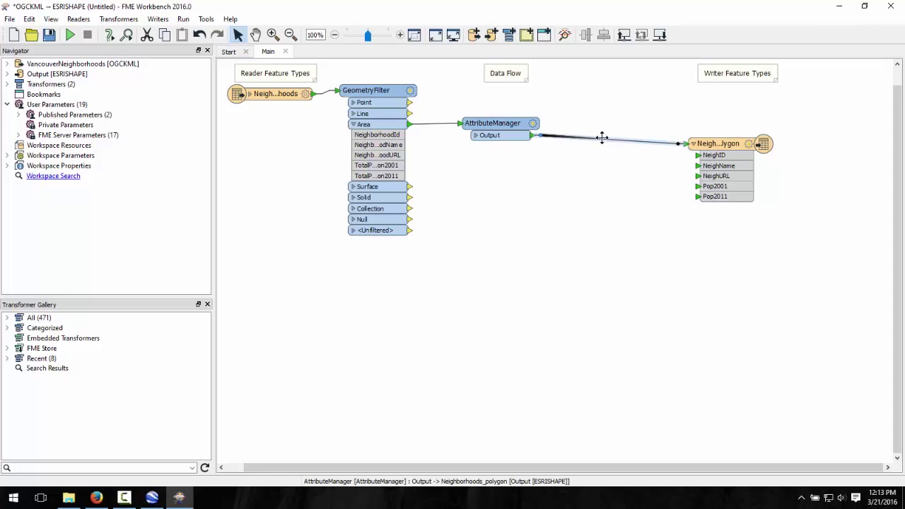
# - Add an ExpressionEvaluator on the writer link with new attribute PopChange
pyautogui.write('expressio')
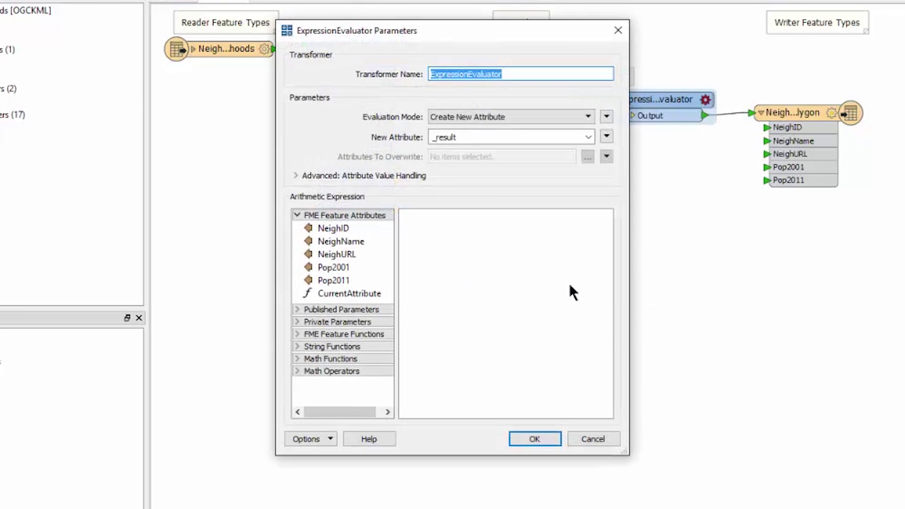
pyautogui.doubleClick(464, 138)
pyautogui.write('PopChange')
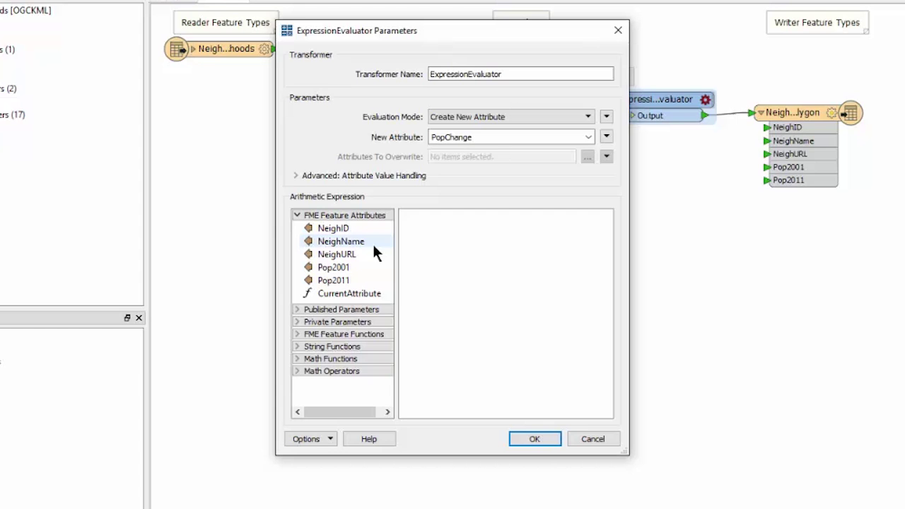
# - Start the expression as (Pop2011-Pop2001)
pyautogui.doubleClick(342, 280)
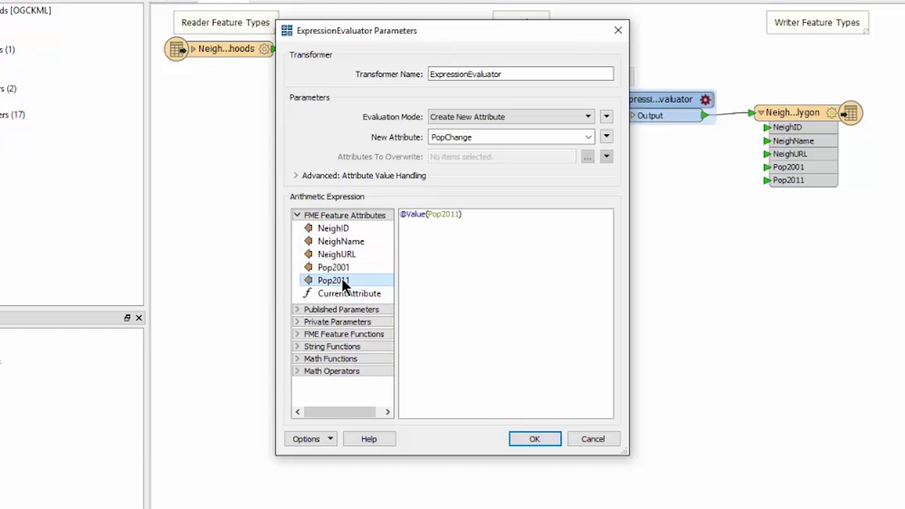
pyautogui.write('-')
pyautogui.doubleClick(339, 266)
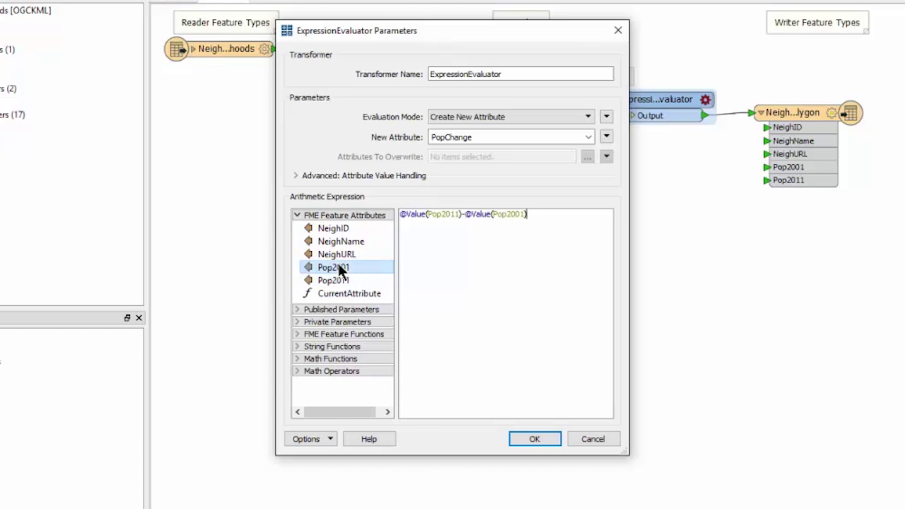
pyautogui.write(')')
pyautogui.click(400, 215)
pyautogui.write('(')
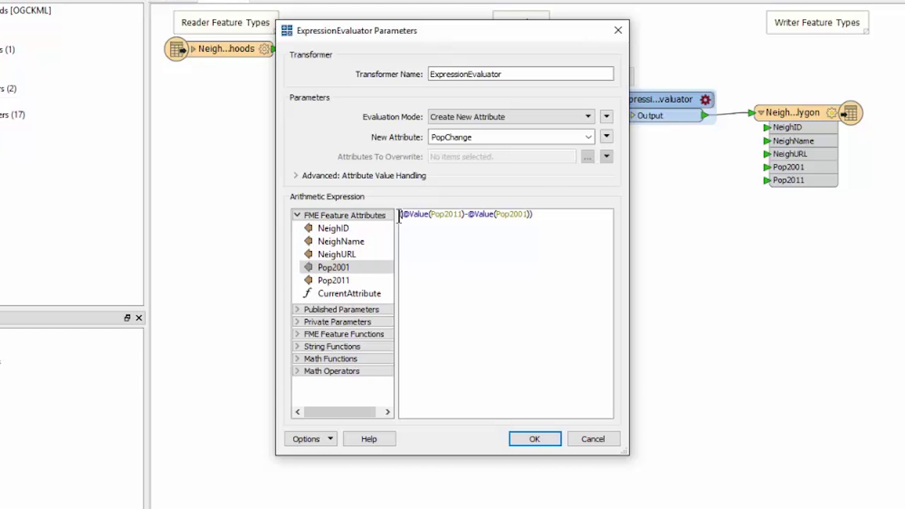
# - Complete the expression as ((Pop2011-Pop2001)/Pop2001)*100 and confirm
pyautogui.click(555, 217)
pyautogui.write('/')
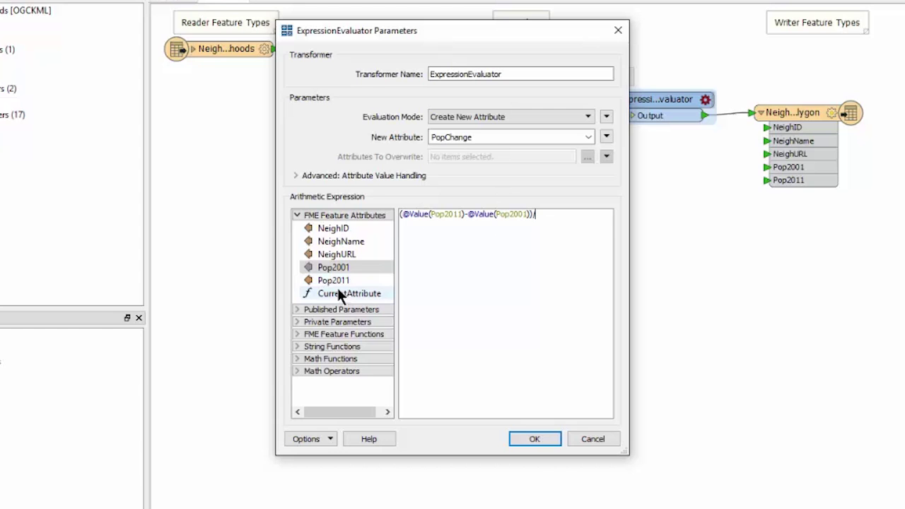
pyautogui.doubleClick(326, 266)
pyautogui.write(')')
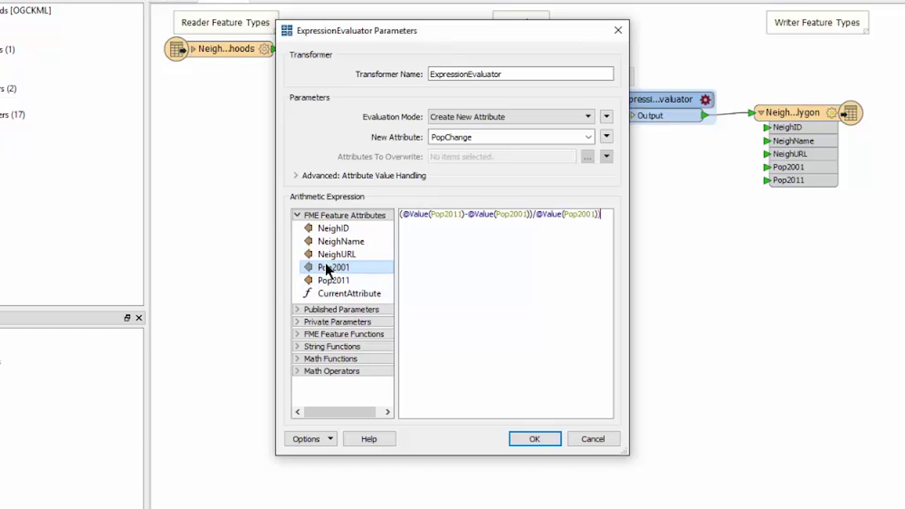
pyautogui.click(399, 215)
pyautogui.write('((')
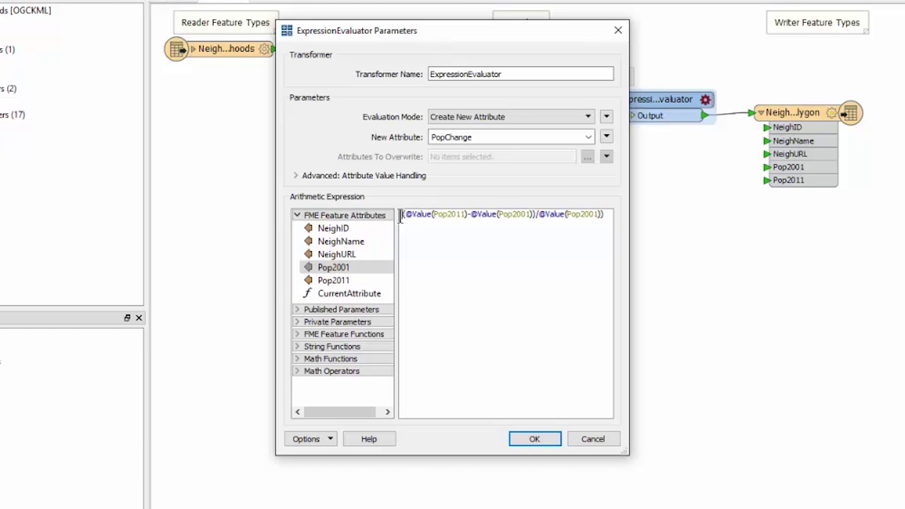
pyautogui.click(606, 215)
pyautogui.write('*100')
pyautogui.click(534, 439)
# - Add a PopChange user attribute of type number to the Neighborhoods_polygon writer
pyautogui.click(795, 114)
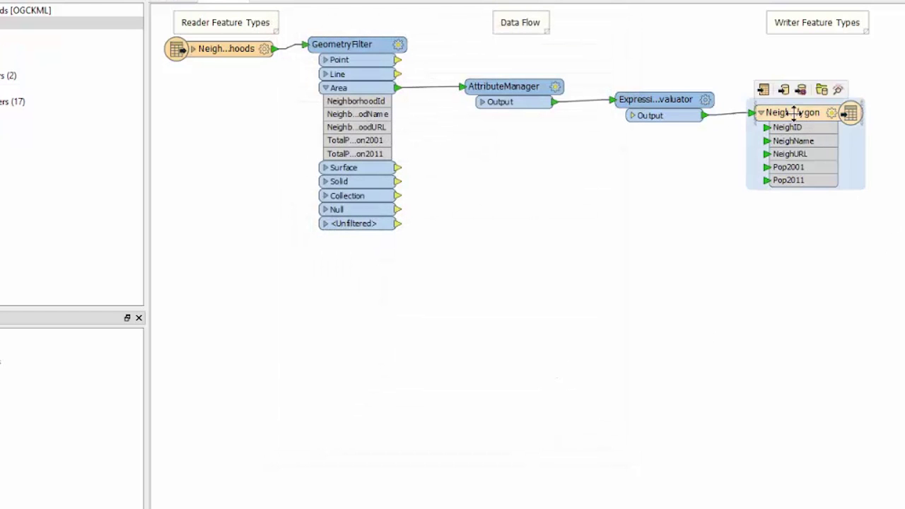
pyautogui.doubleClick(795, 113)
pyautogui.click(374, 97)
pyautogui.click(331, 260)
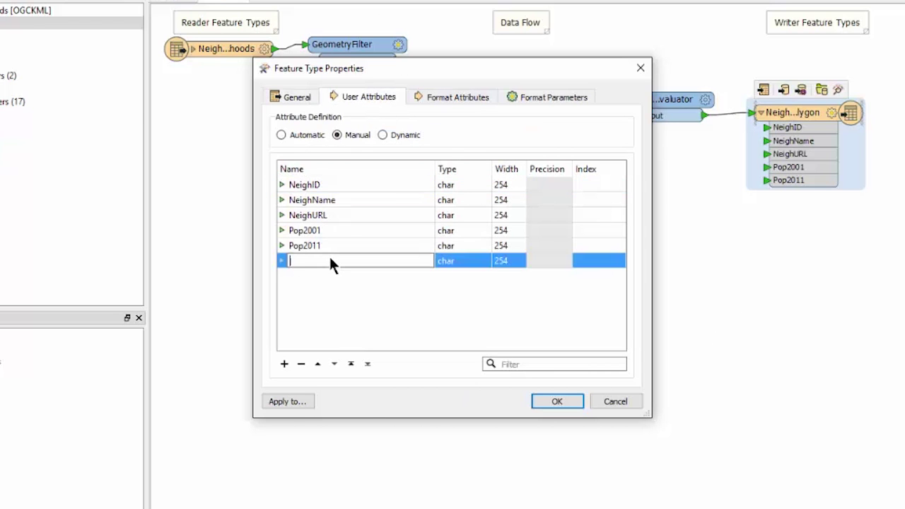
pyautogui.write('PopChange')
pyautogui.click(479, 262)
pyautogui.click(485, 261)
pyautogui.click(471, 341)
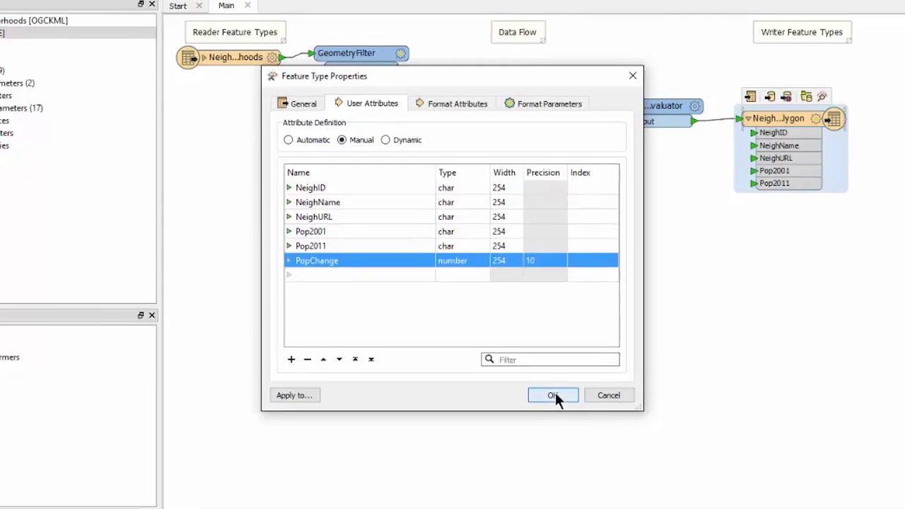
pyautogui.click(555, 396)
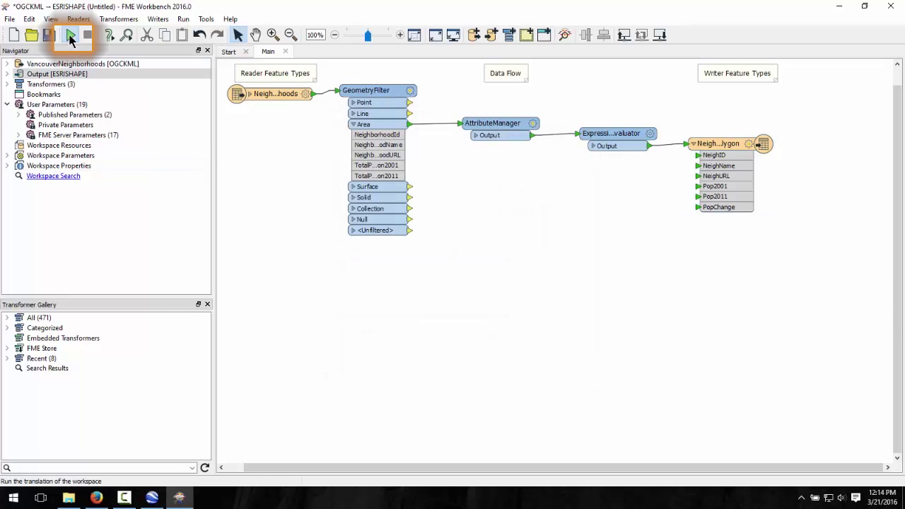
# - Run the translation and inspect the written Neighborhoods_polygon features in Data Inspector
pyautogui.click(70, 37)
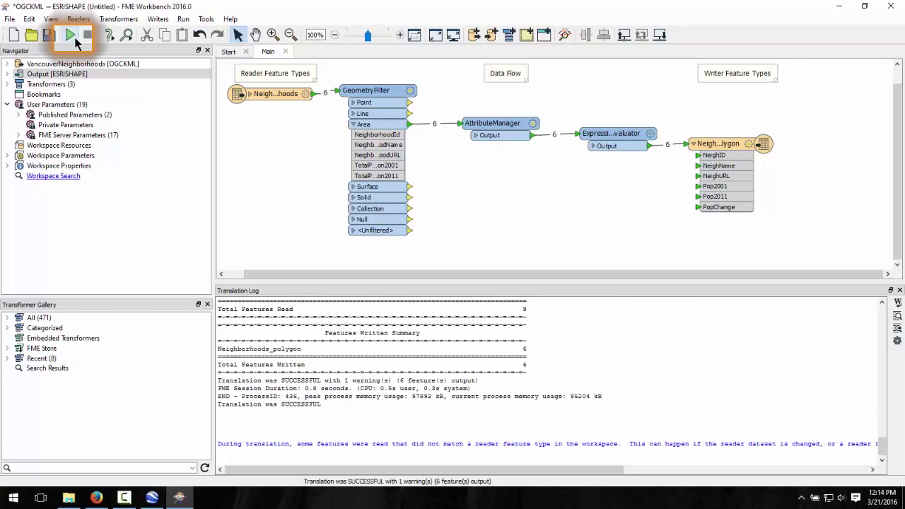
pyautogui.click(714, 143)
pyautogui.rightClick(714, 144)
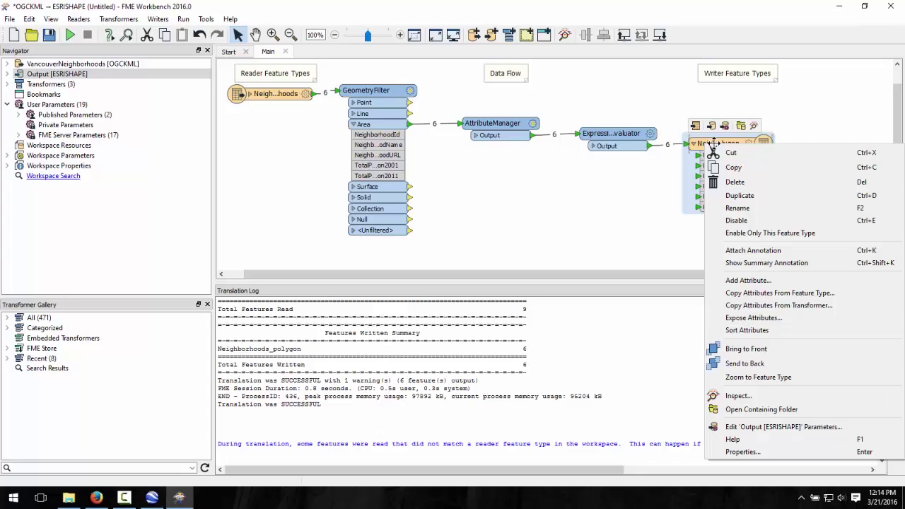
pyautogui.click(754, 396)
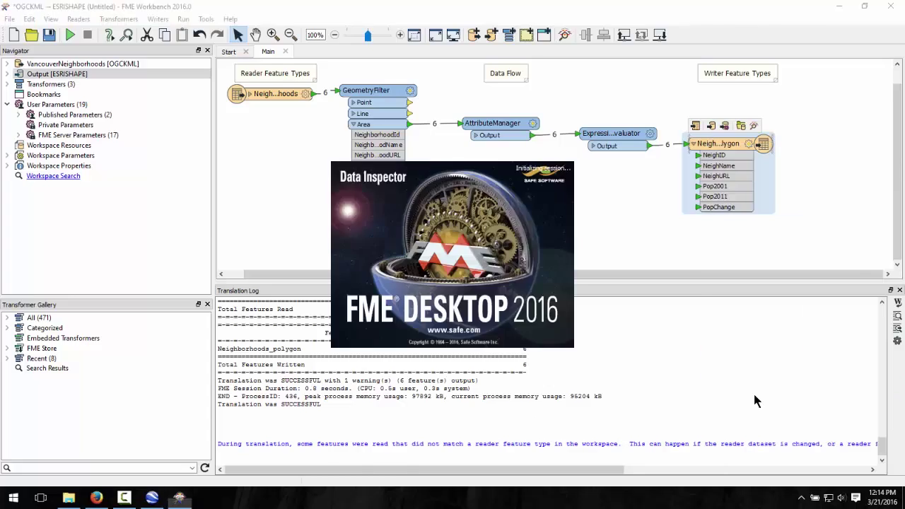